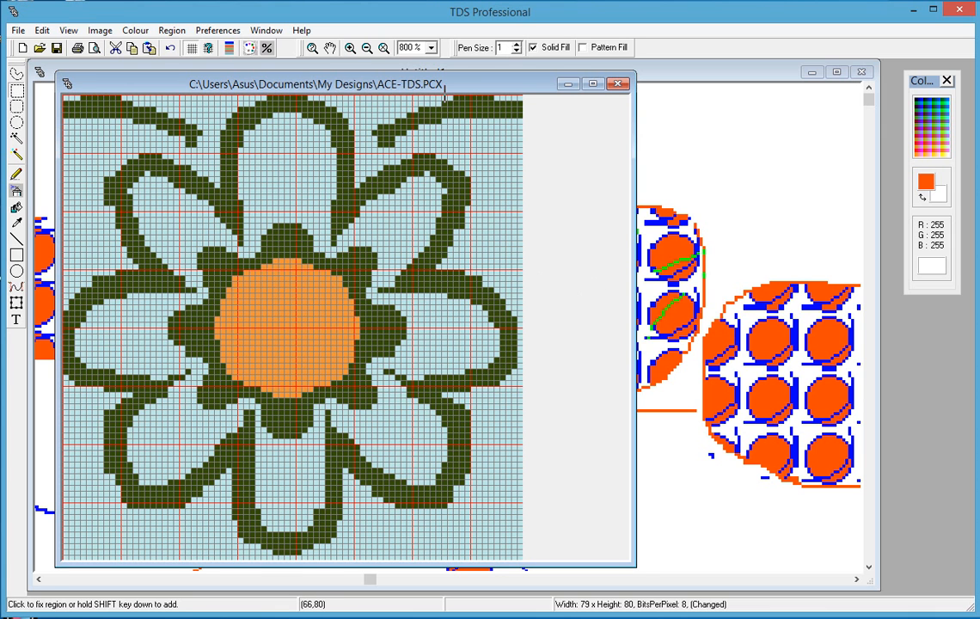
# Open the graph layout of the ACE-TDS.PCX flower design and adjust the graph window's position and size
pyautogui.moveTo(452, 81); pyautogui.dragTo(444, 81)
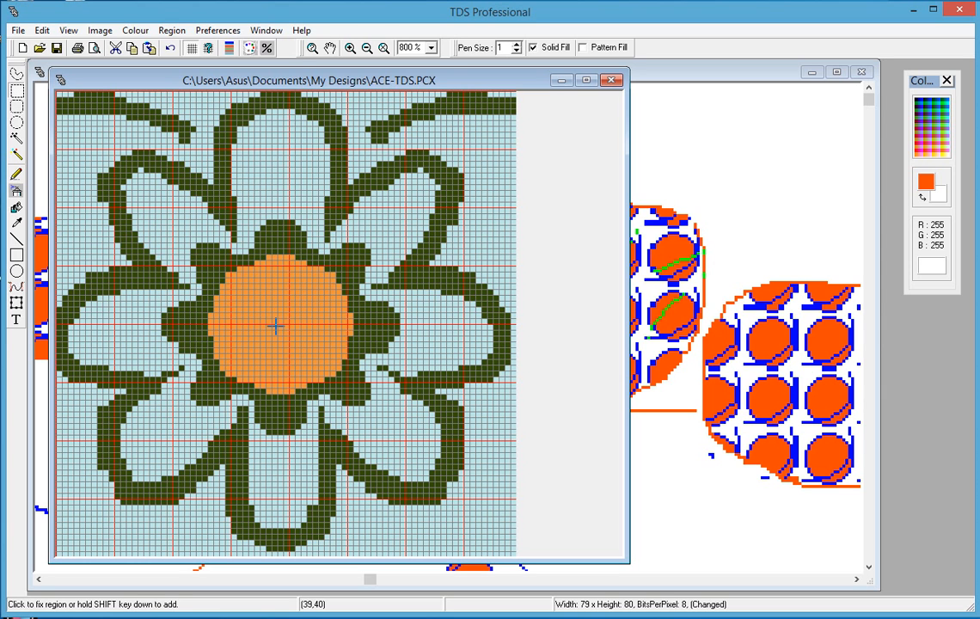
pyautogui.click(67, 31)
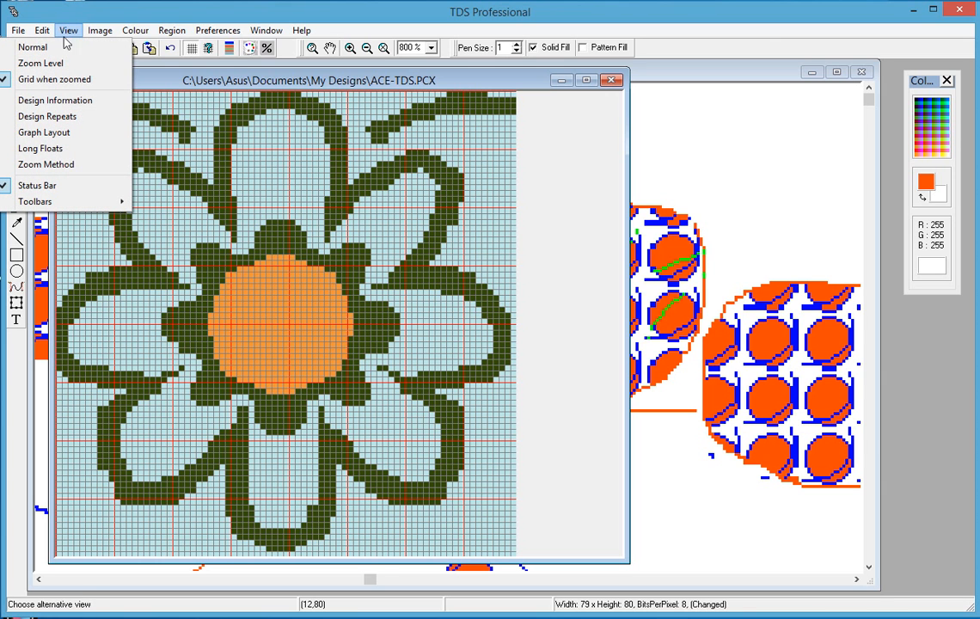
pyautogui.click(68, 132)
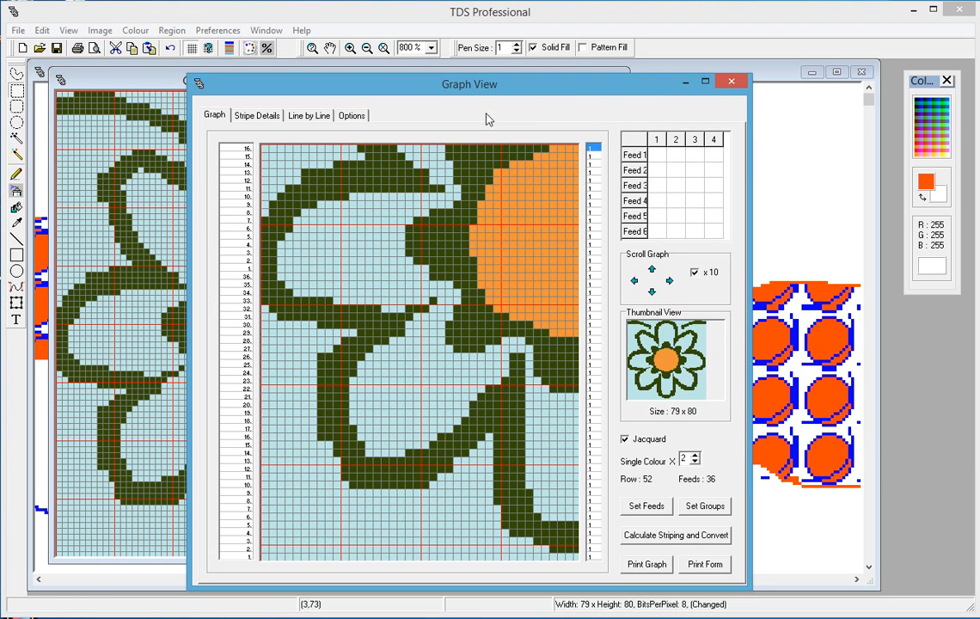
pyautogui.moveTo(488, 92); pyautogui.dragTo(479, 72)
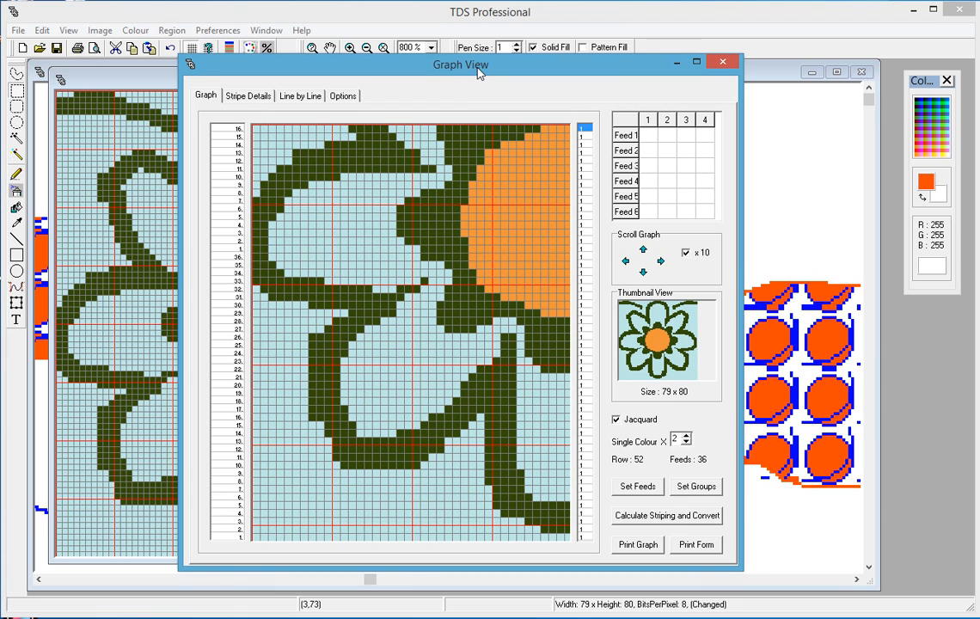
pyautogui.moveTo(739, 567); pyautogui.dragTo(746, 570)
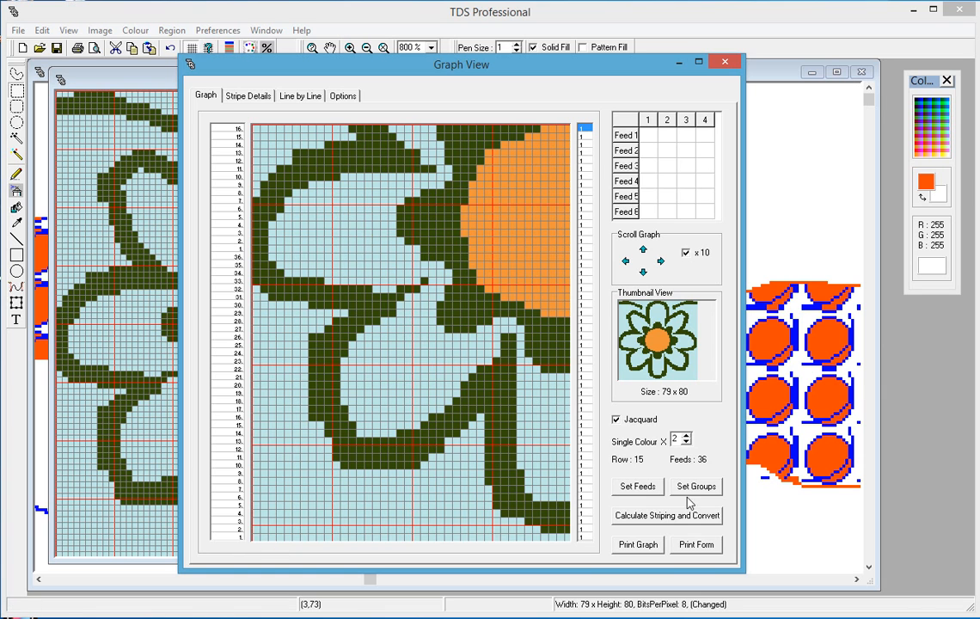
# Set the number of feeds to 72 for the jacquard graph
pyautogui.click(652, 488)
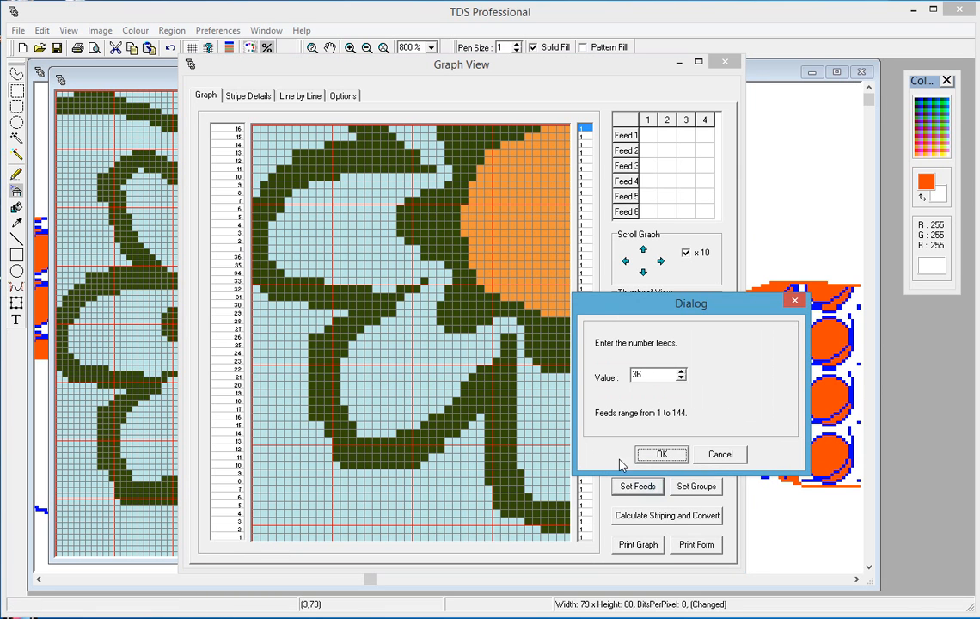
pyautogui.moveTo(646, 375); pyautogui.dragTo(624, 382)
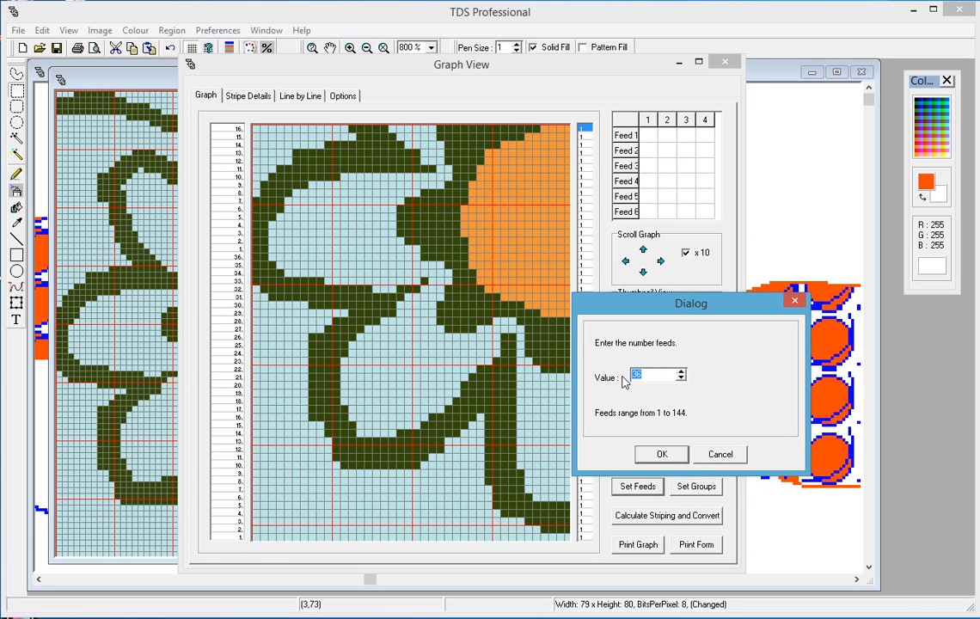
pyautogui.write('72')
pyautogui.press('Return')
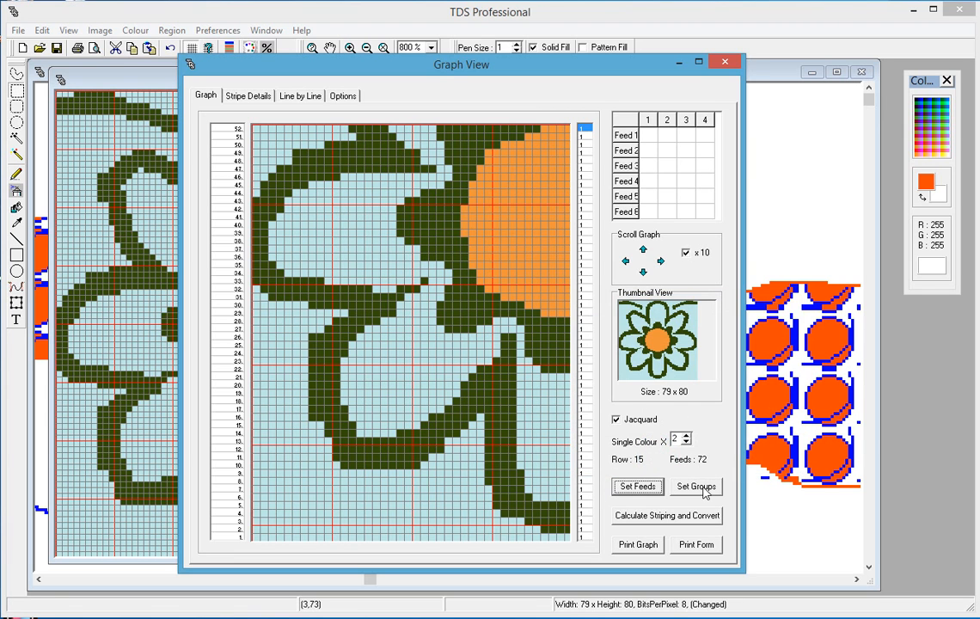
# Set the feed grouping to 3 feeds per row
pyautogui.click(703, 488)
pyautogui.click(682, 370)
pyautogui.click(682, 370)
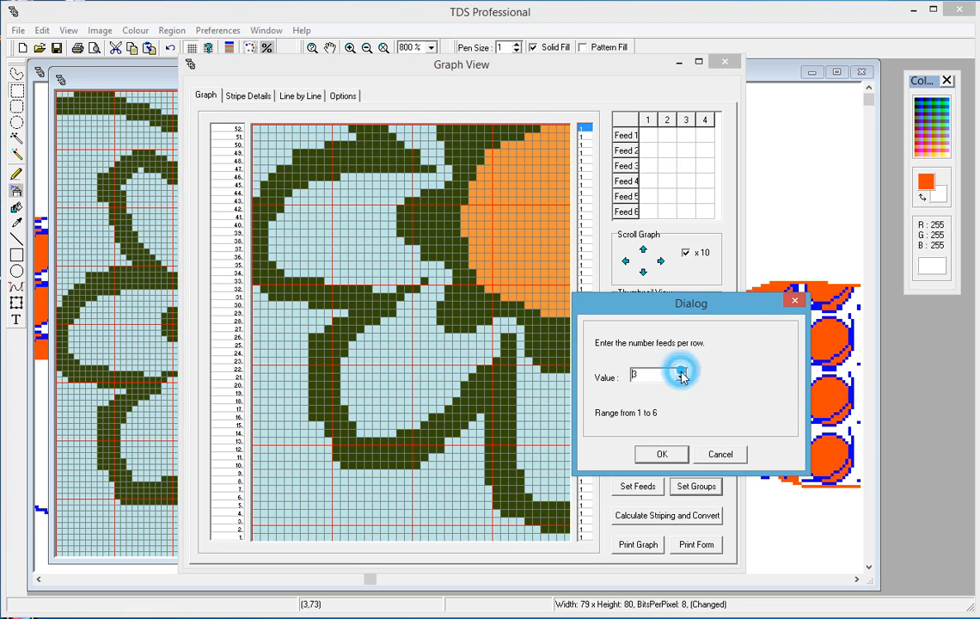
pyautogui.click(648, 375)
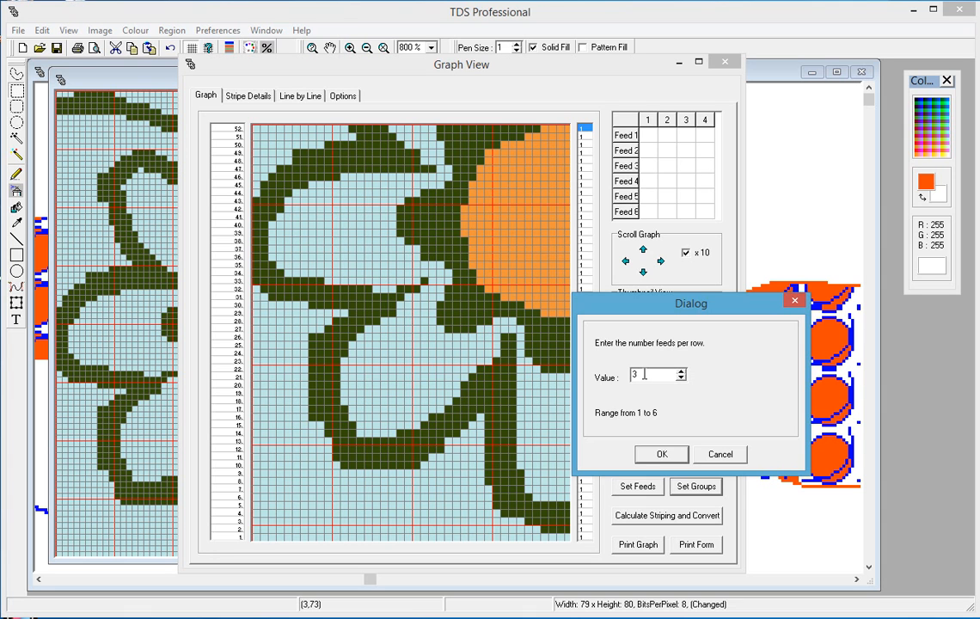
pyautogui.click(662, 456)
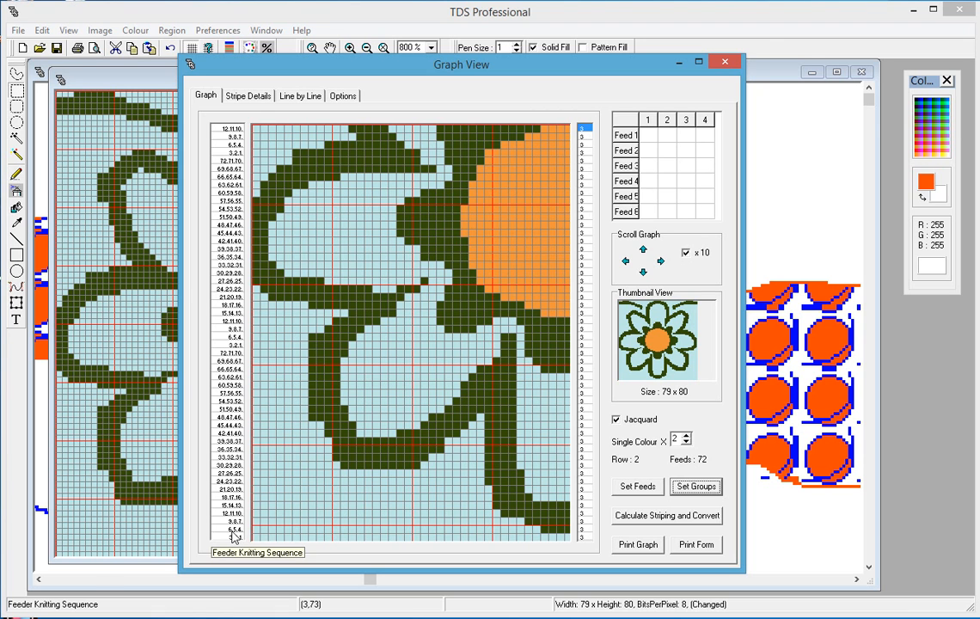
# Examine the feeder knitting sequence up and down the rows of the graph
pyautogui.click(643, 249)
pyautogui.click(643, 249)
pyautogui.click(643, 250)
pyautogui.click(643, 249)
pyautogui.click(643, 249)
pyautogui.click(643, 272)
pyautogui.click(642, 272)
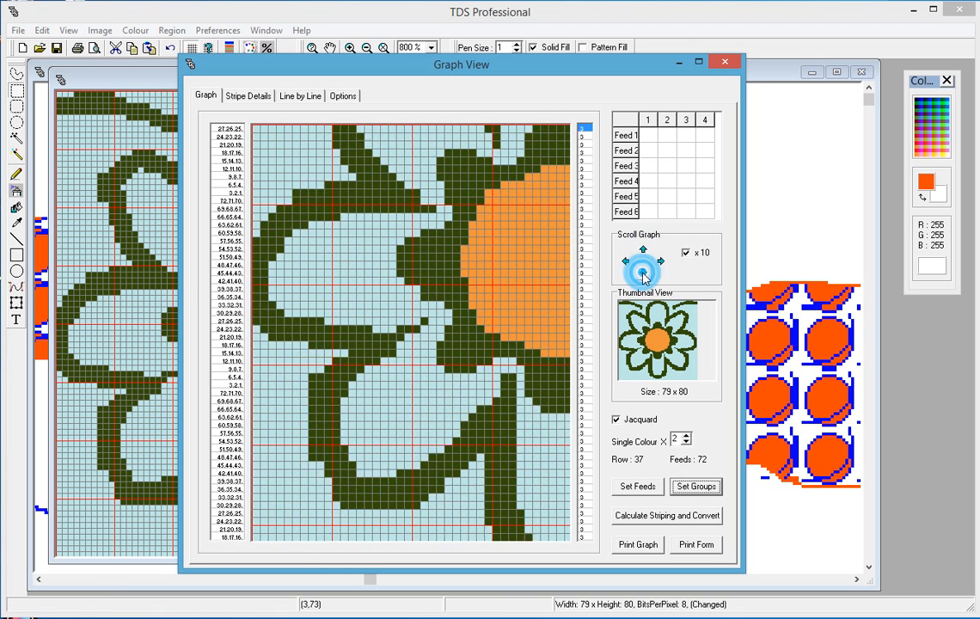
pyautogui.click(643, 272)
pyautogui.click(643, 272)
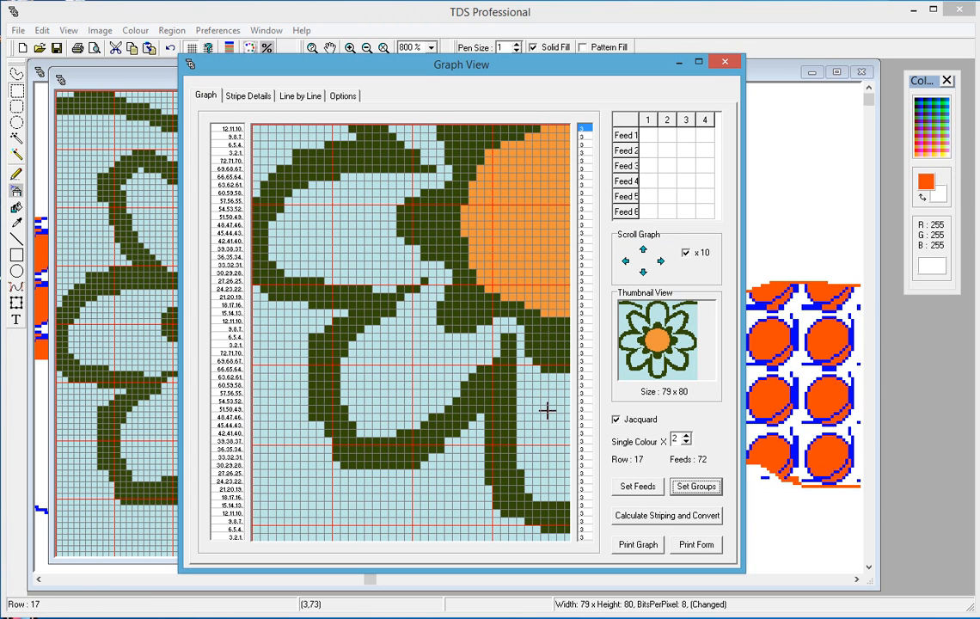
# Assign the design colours in column 1 of the feed table: light blue to Feed 1, dark green to Feed 2 and orange to Feed 3
pyautogui.click(407, 346)
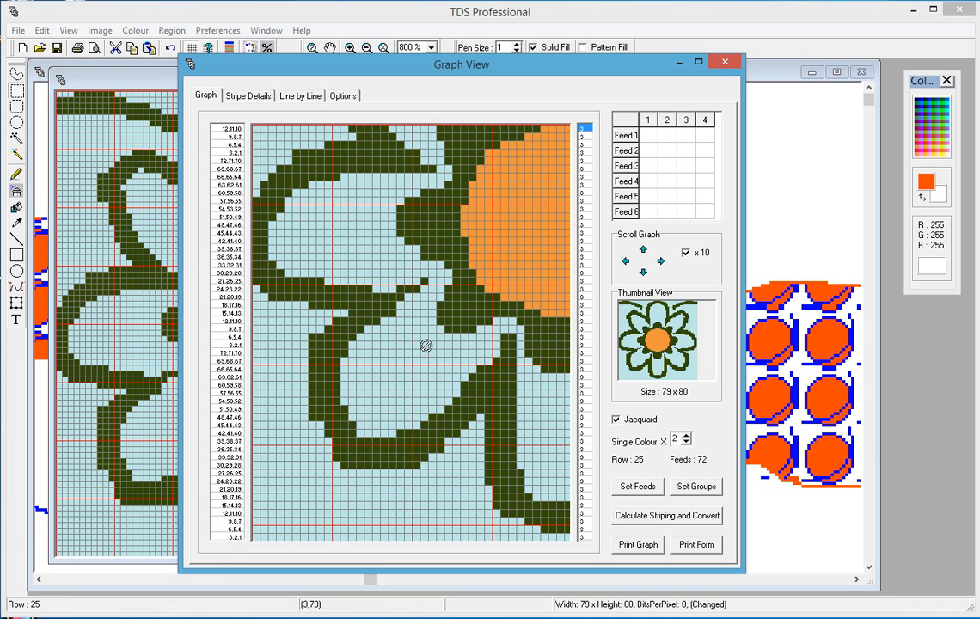
pyautogui.click(648, 136)
pyautogui.click(487, 383)
pyautogui.click(649, 150)
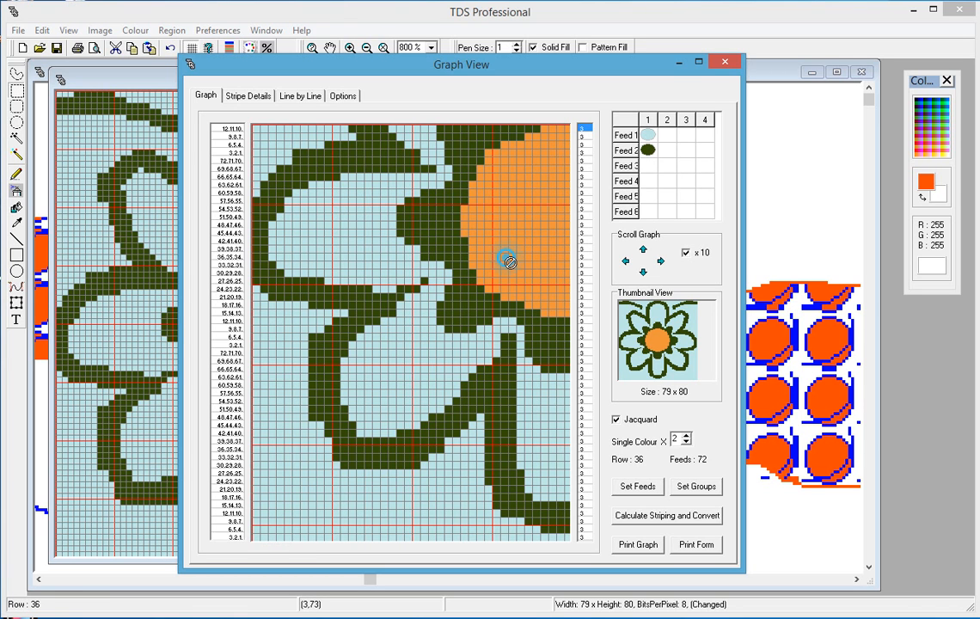
pyautogui.click(649, 166)
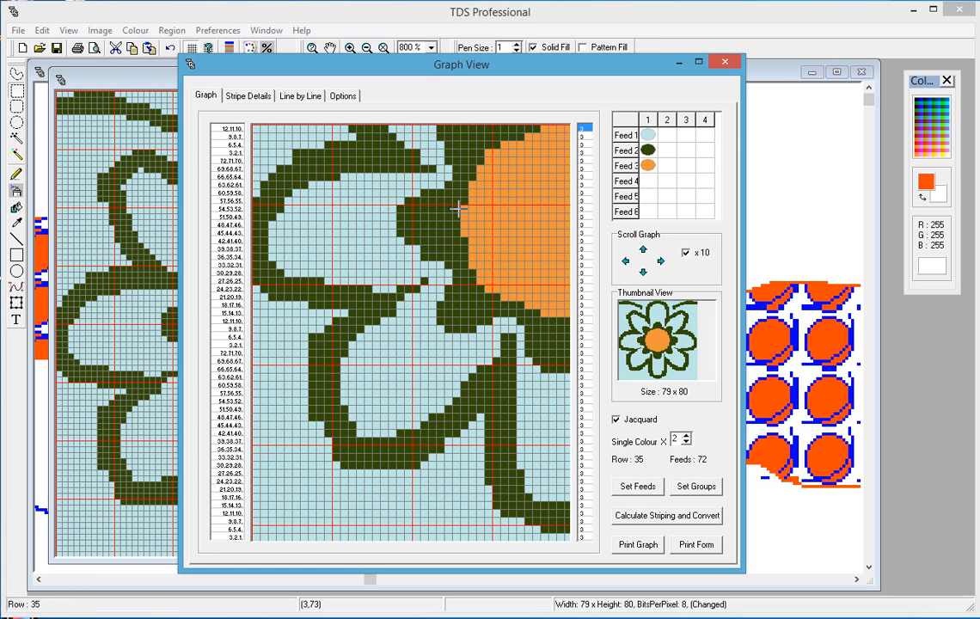
# Disable Overlay Tuck Matrix and Avoid Tuck Placement on Edges in the line-by-line settings
pyautogui.click(297, 98)
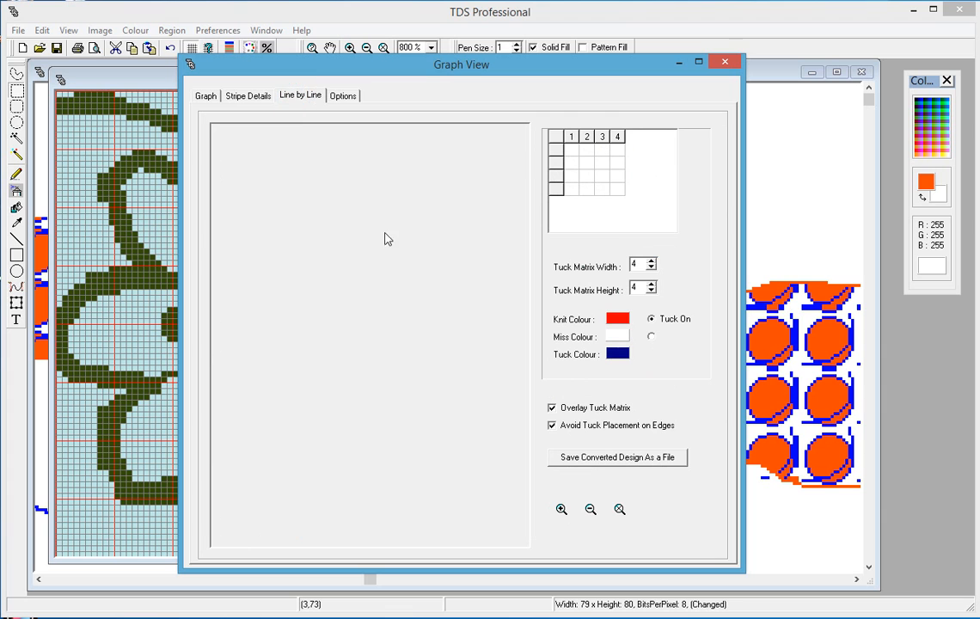
pyautogui.click(553, 409)
pyautogui.click(552, 425)
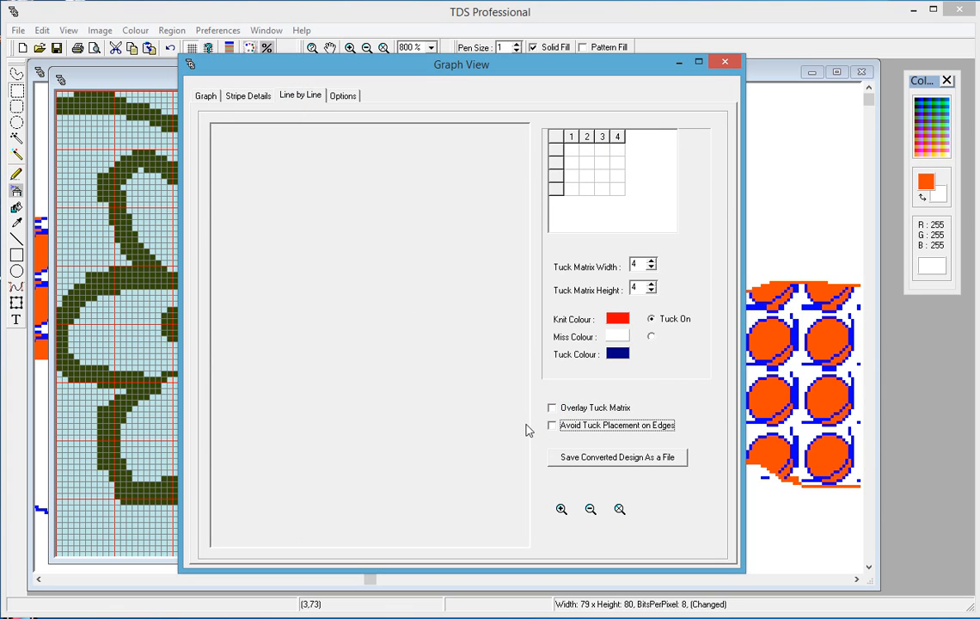
# Calculate the striping, convert the design without tucks, and review the line-by-line result from end to end
pyautogui.click(201, 97)
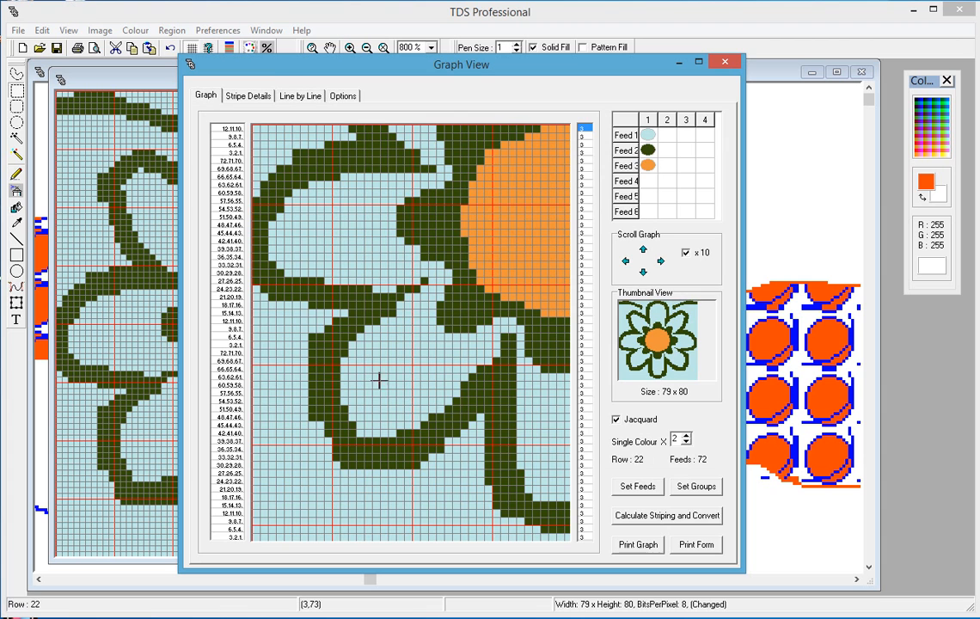
pyautogui.click(643, 517)
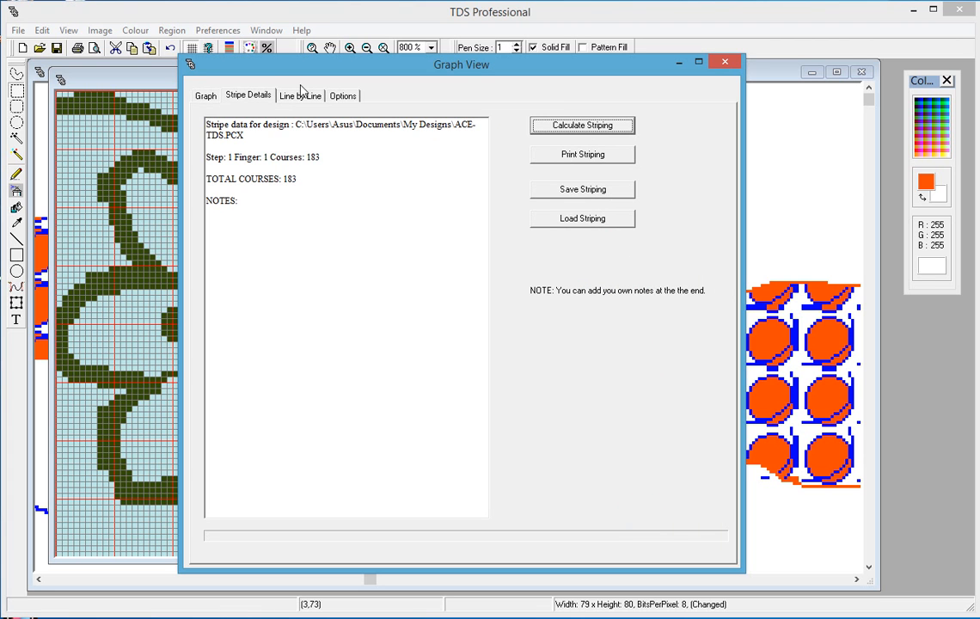
pyautogui.click(289, 95)
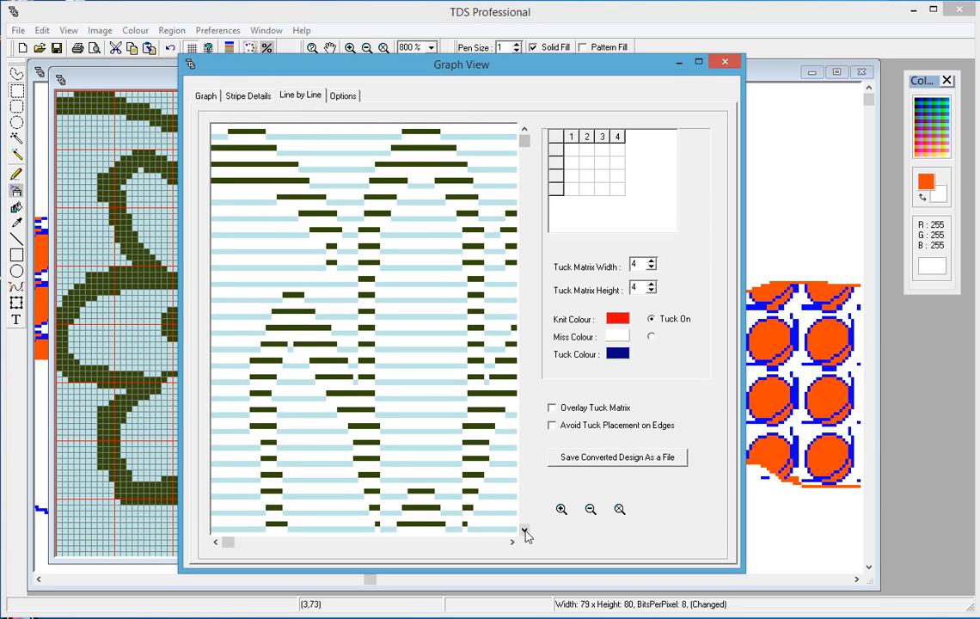
pyautogui.moveTo(523, 139); pyautogui.dragTo(522, 530)
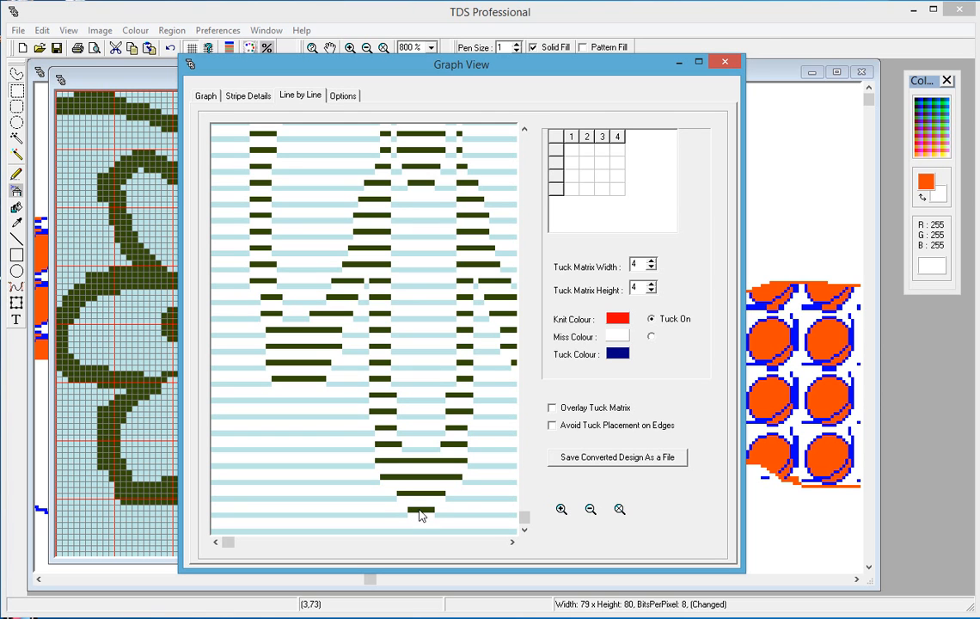
pyautogui.moveTo(524, 515); pyautogui.dragTo(536, 350)
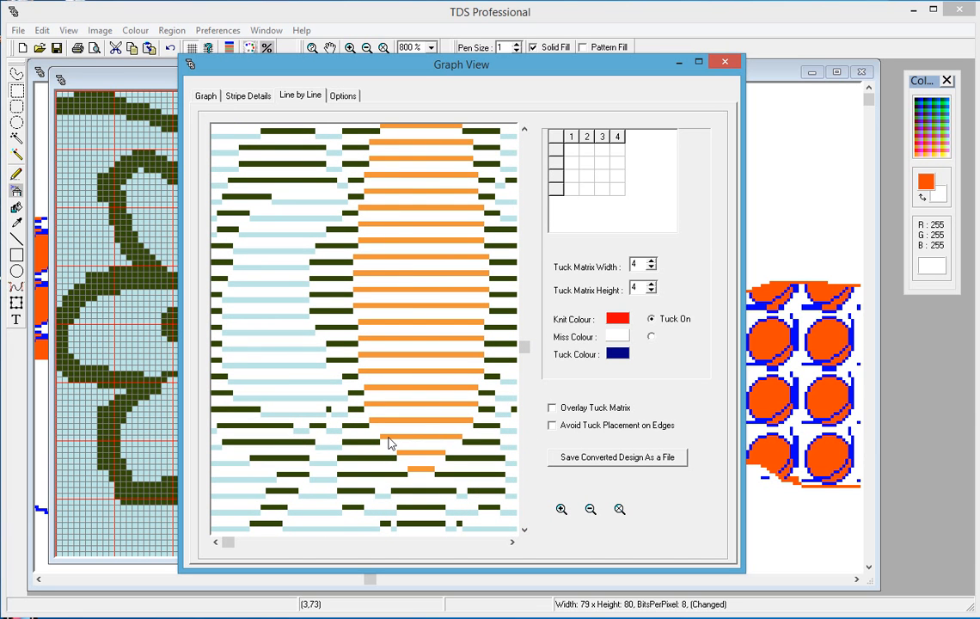
pyautogui.moveTo(524, 346); pyautogui.dragTo(525, 238)
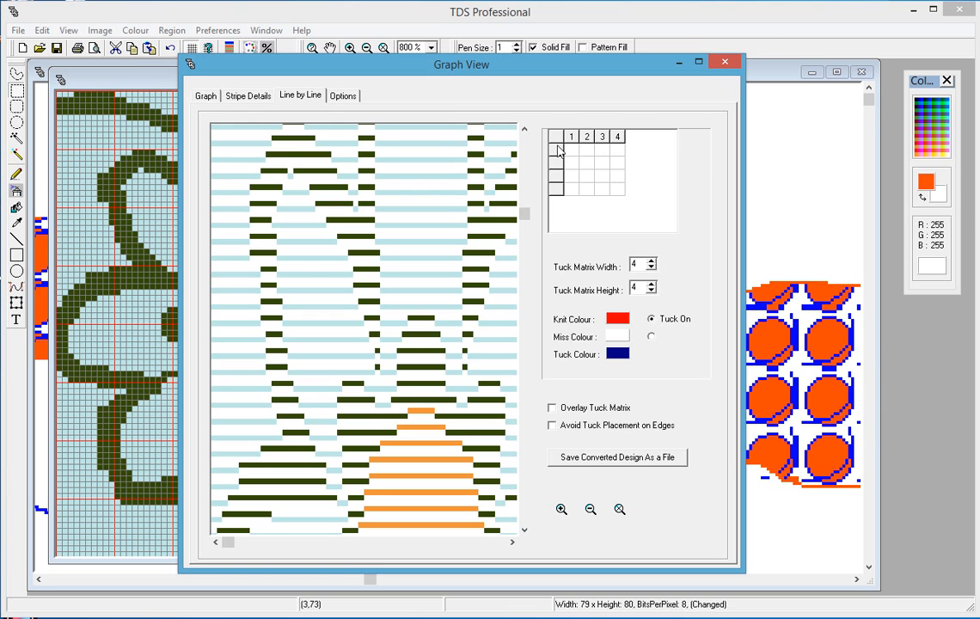
# Mark tucks along the diagonal of the 4 by 4 tuck matrix from row 1, column 1 to row 4, column 4
pyautogui.click(651, 266)
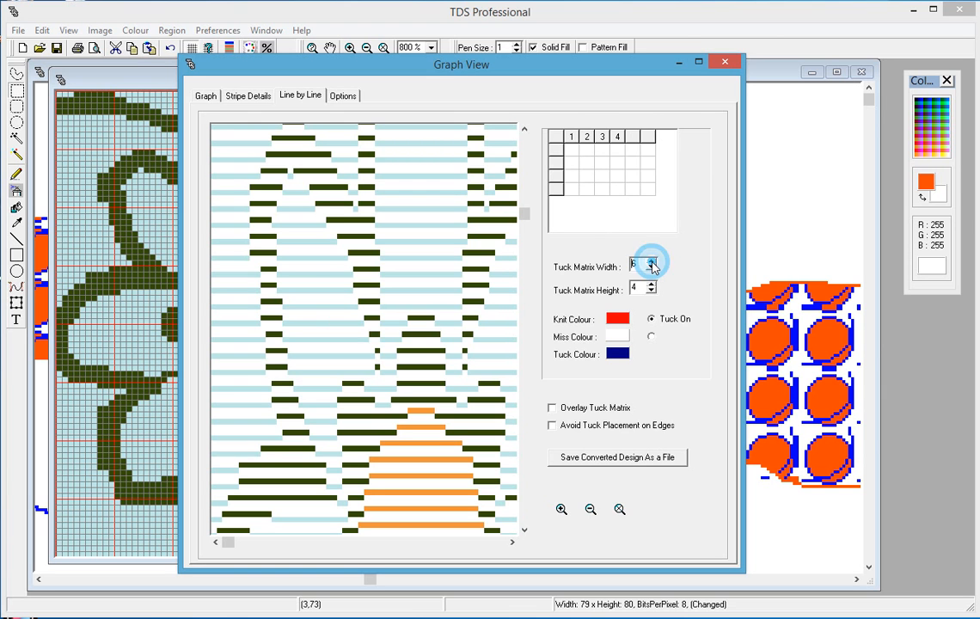
pyautogui.click(586, 163)
pyautogui.click(602, 175)
pyautogui.click(617, 188)
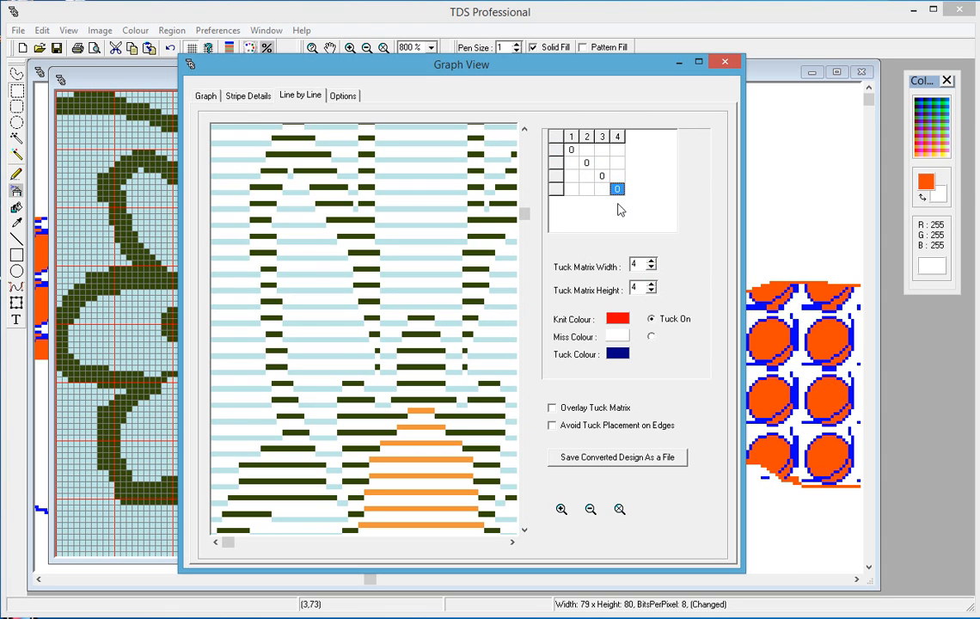
# Enable Overlay Tuck Matrix, recalculate the striping and conversion, and view the end of the line-by-line result
pyautogui.click(552, 408)
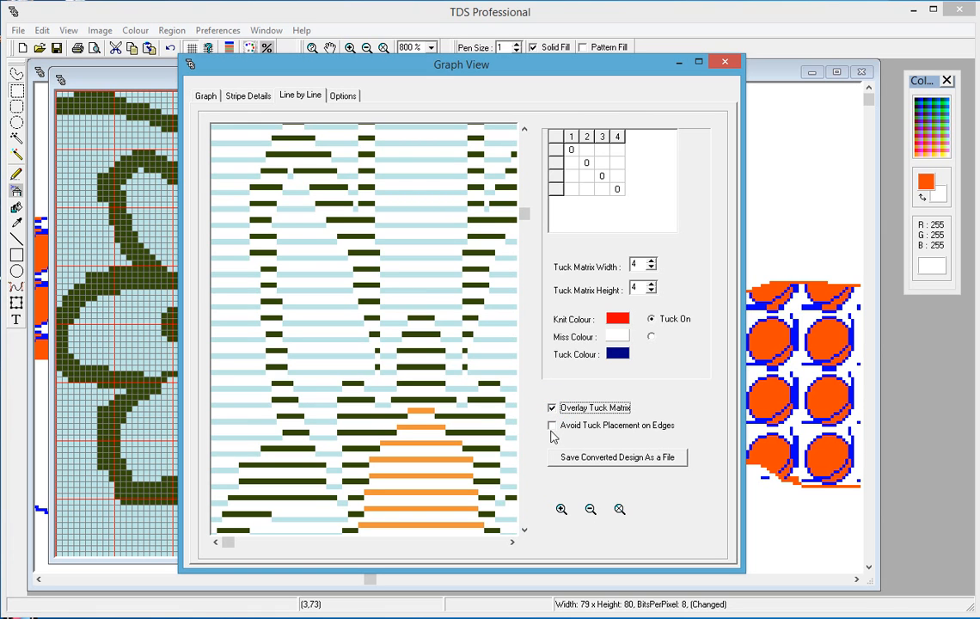
pyautogui.click(206, 97)
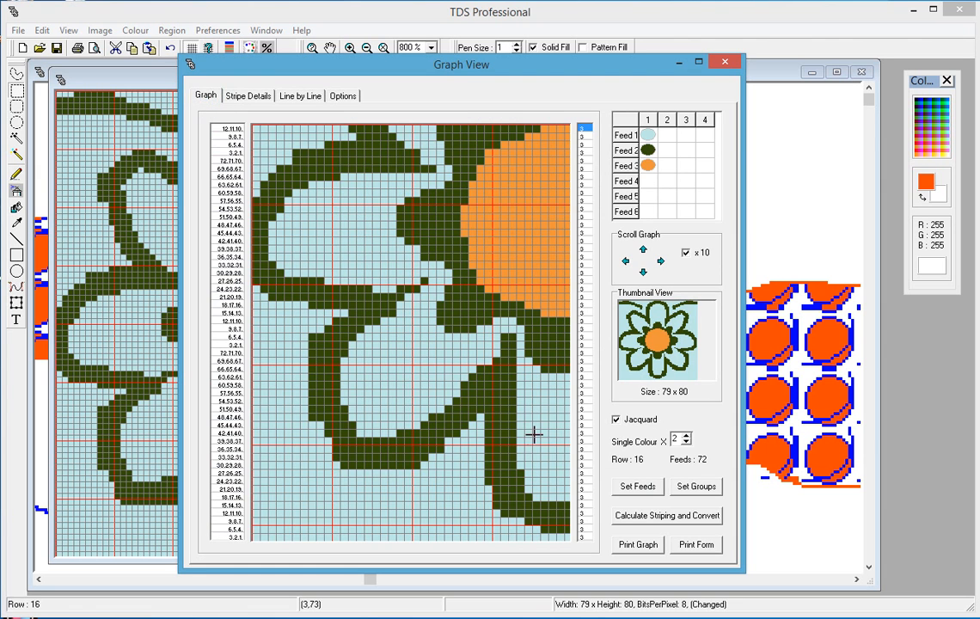
pyautogui.click(636, 521)
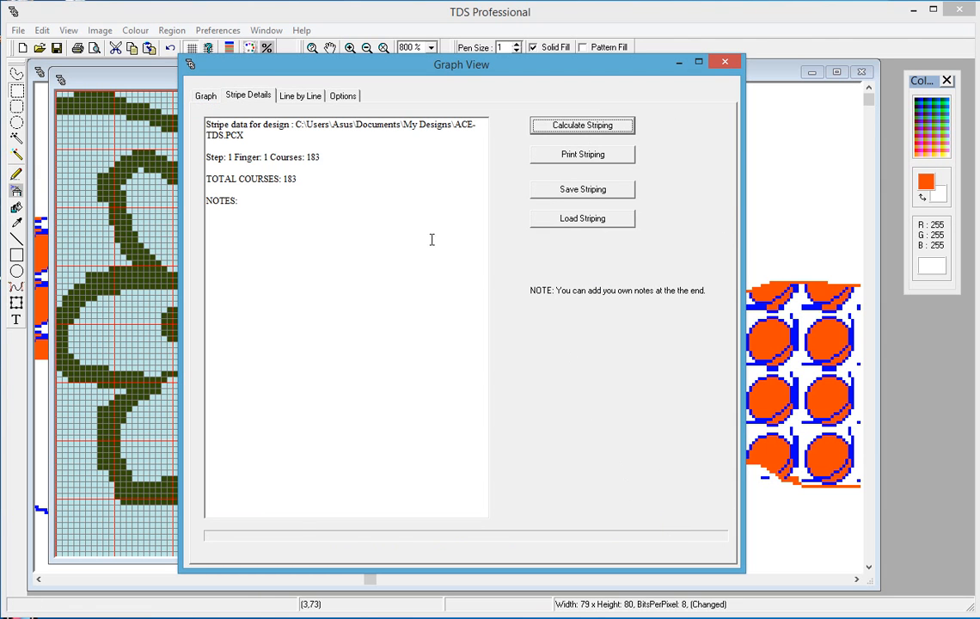
pyautogui.click(292, 95)
pyautogui.moveTo(525, 214); pyautogui.dragTo(526, 534)
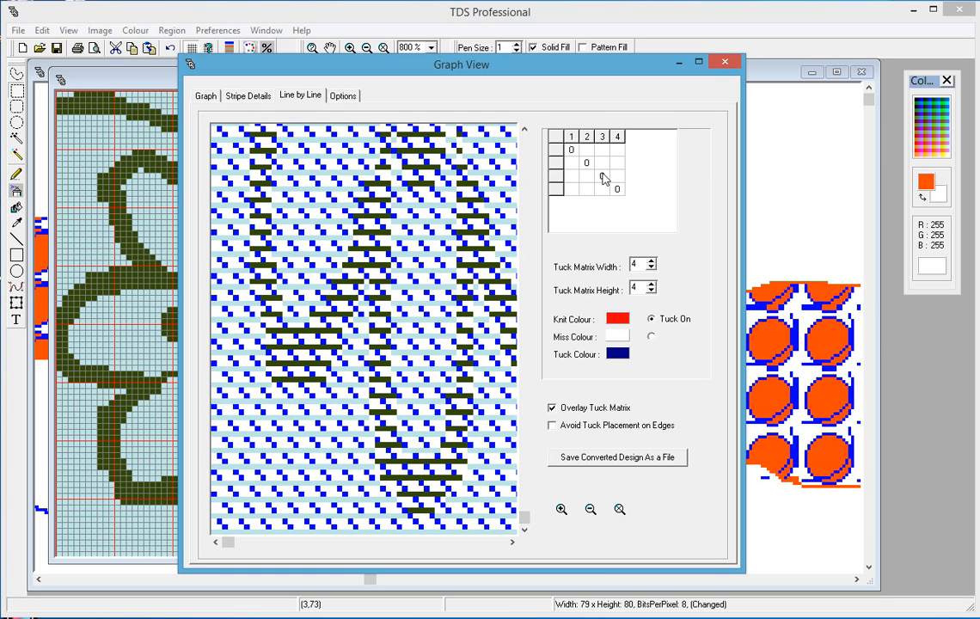
# Clear the tuck matrix diagonal and mark the opposite one, from row 1, column 4 to row 4, column 1
pyautogui.click(571, 150)
pyautogui.click(586, 162)
pyautogui.click(602, 175)
pyautogui.click(616, 188)
pyautogui.click(616, 150)
pyautogui.click(602, 162)
pyautogui.click(586, 175)
pyautogui.click(571, 188)
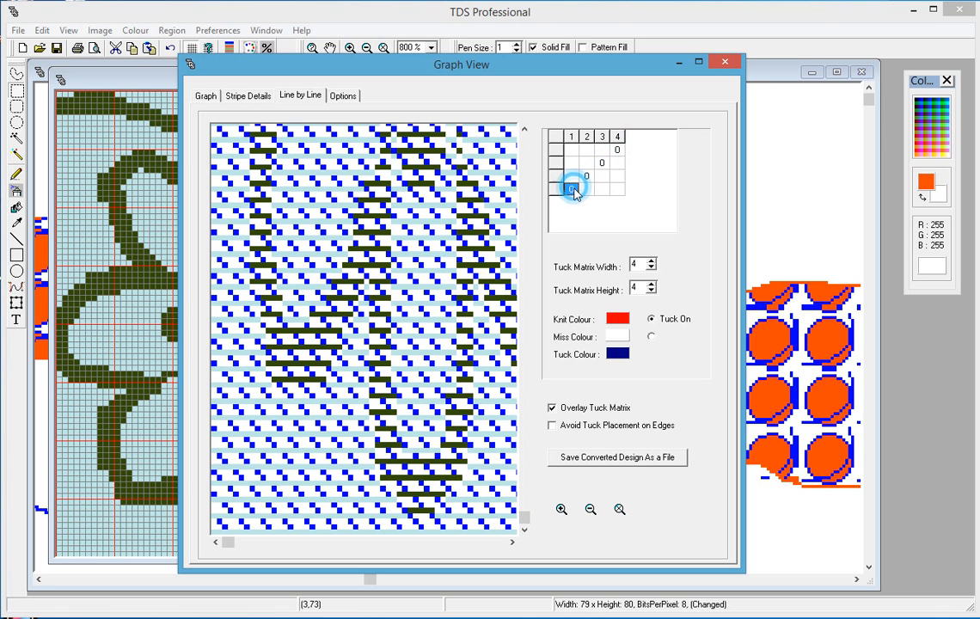
# Recalculate the striping and conversion with the reversed tuck diagonal and show the line-by-line result
pyautogui.click(205, 96)
pyautogui.click(617, 516)
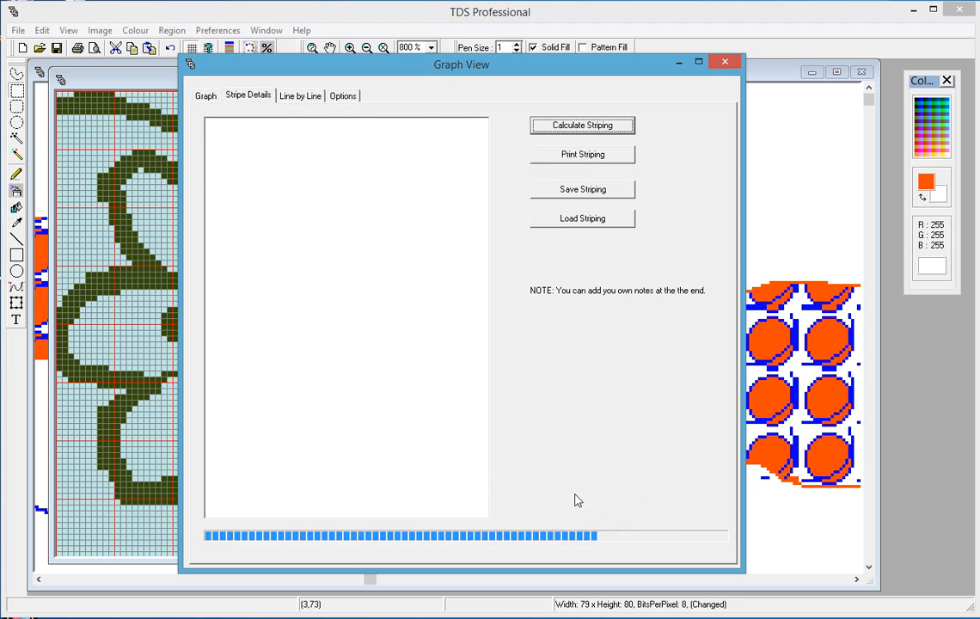
pyautogui.click(284, 95)
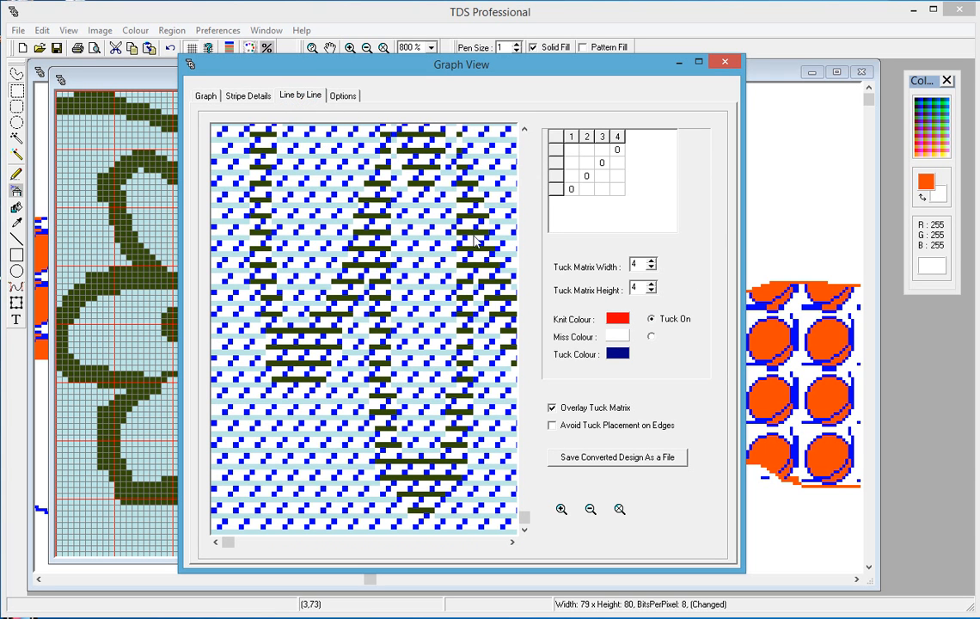
# Examine the tuck stitch placement around the dark green outlines of the converted design at close range
pyautogui.click(562, 509)
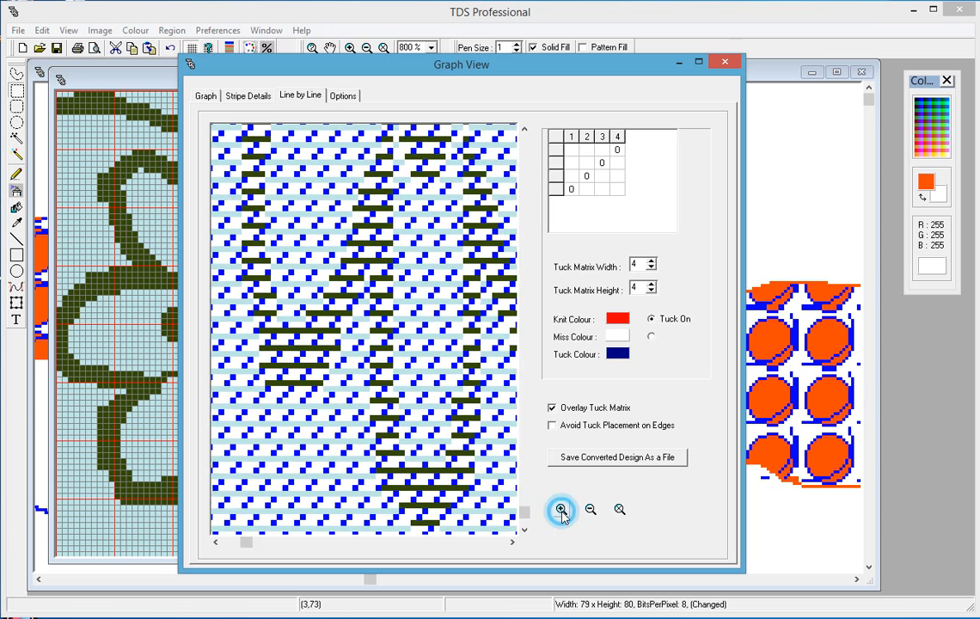
pyautogui.click(561, 510)
pyautogui.click(562, 509)
pyautogui.click(562, 509)
pyautogui.click(561, 509)
pyautogui.click(561, 510)
pyautogui.click(561, 510)
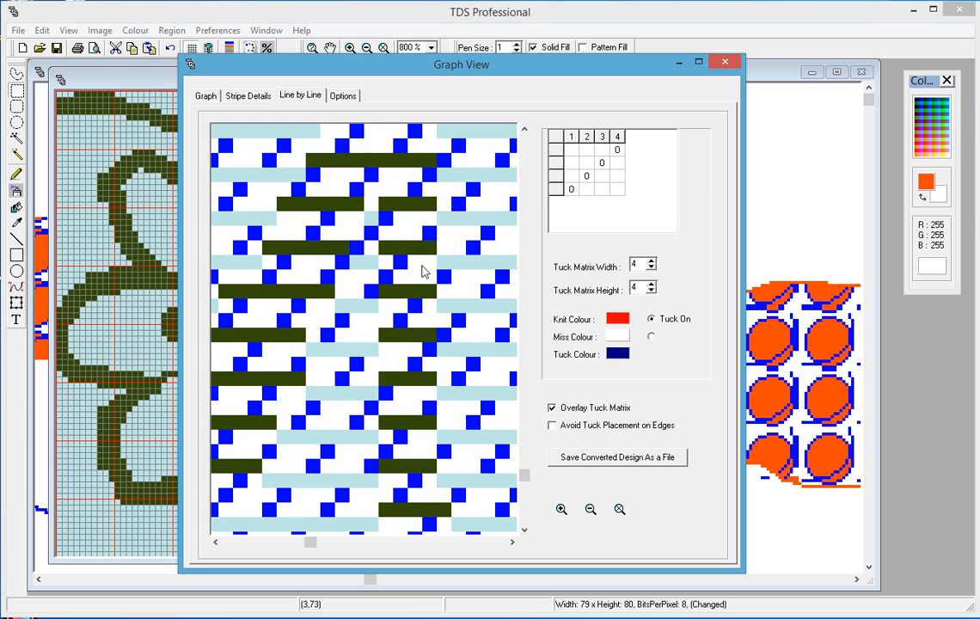
# Review the edge tuck-avoidance setting, the jacquard and print options, the stripe details and the feed graph of the flower design
pyautogui.click(552, 425)
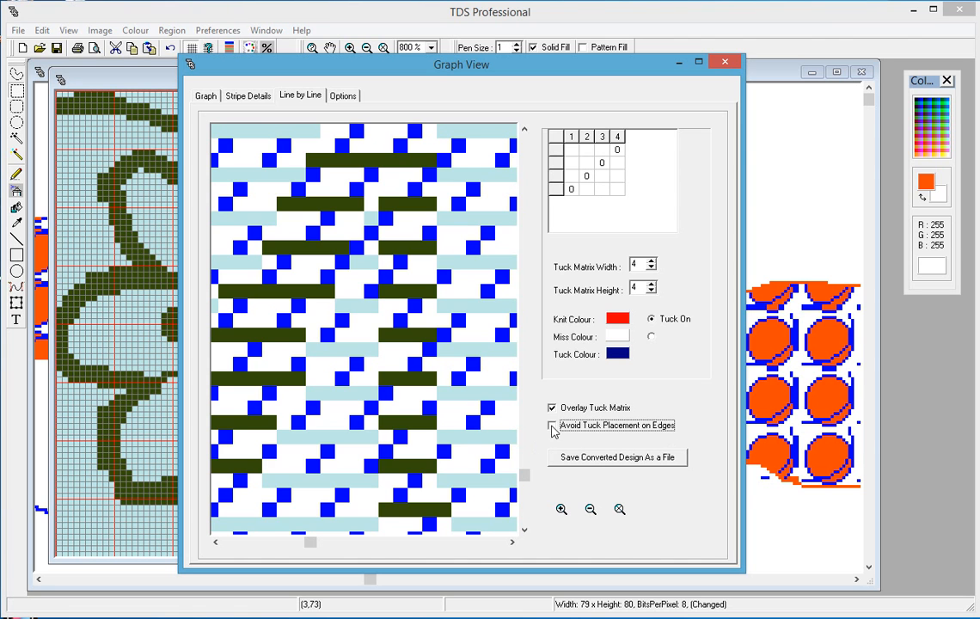
pyautogui.click(342, 95)
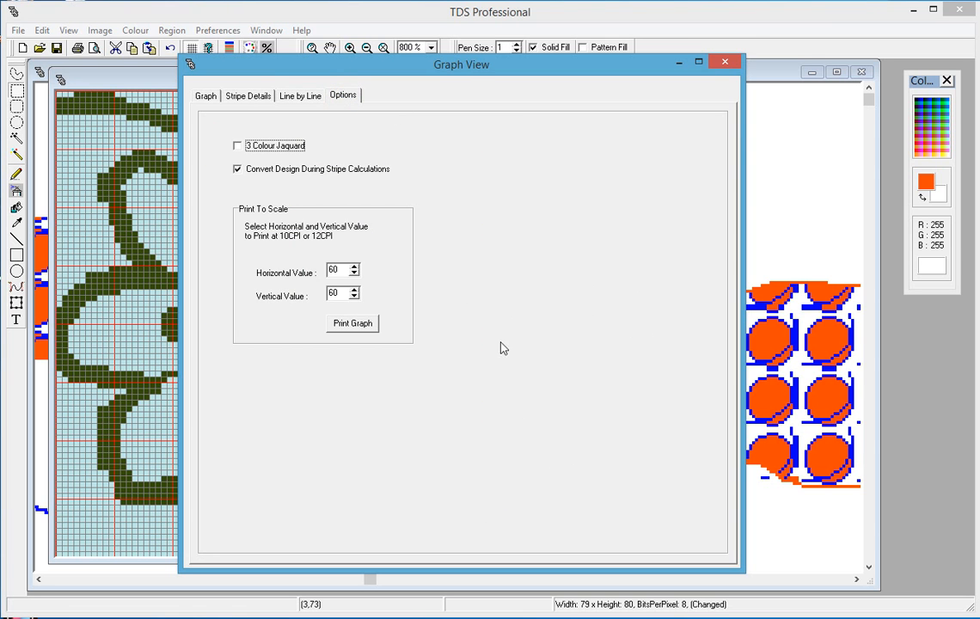
pyautogui.click(260, 94)
pyautogui.click(300, 94)
pyautogui.click(248, 96)
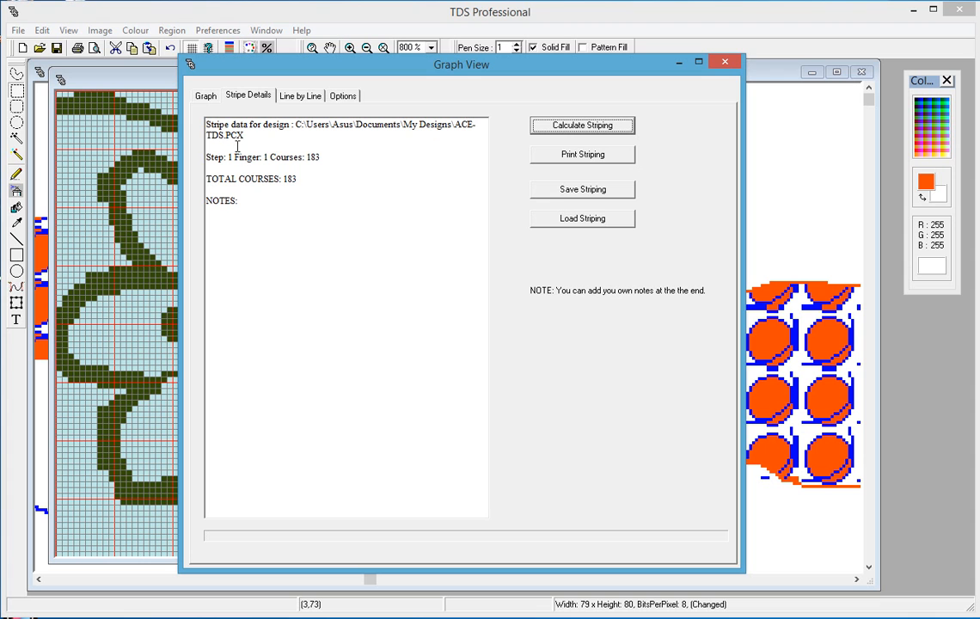
pyautogui.click(205, 96)
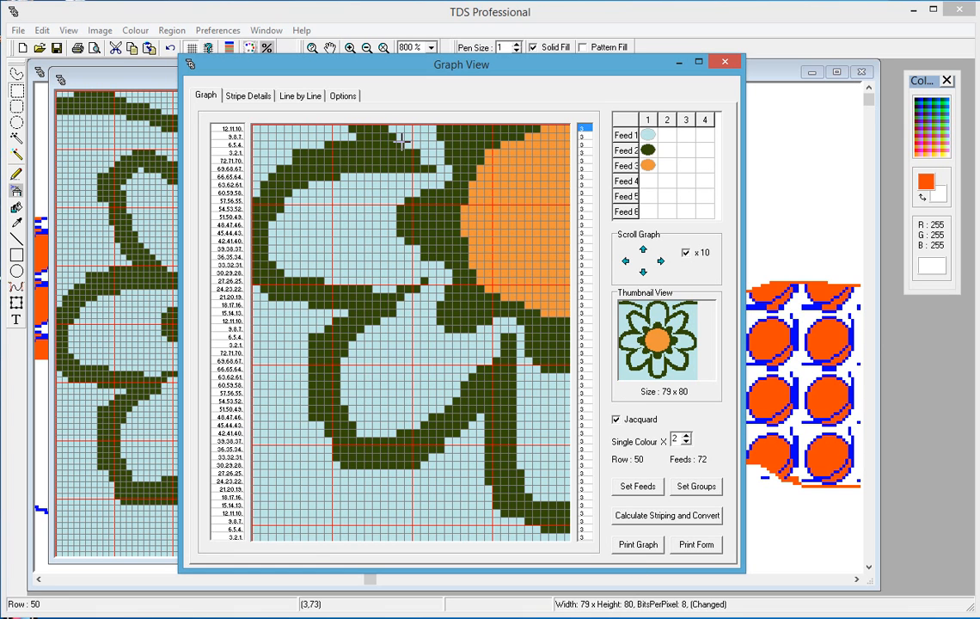
# Save the converted line-by-line design as a file and close the graph view without saving the stripe data changes
pyautogui.click(295, 97)
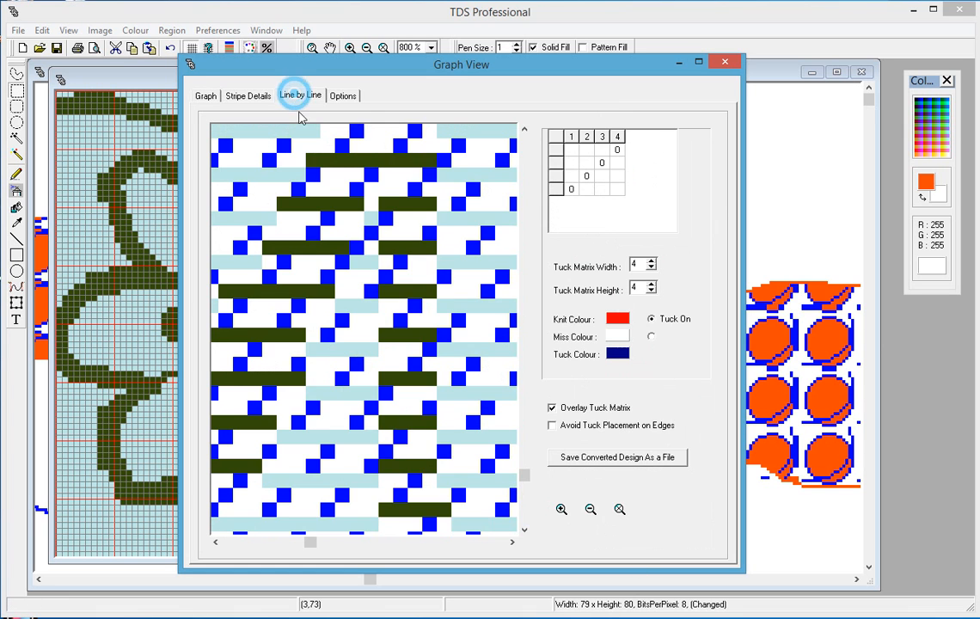
pyautogui.click(638, 464)
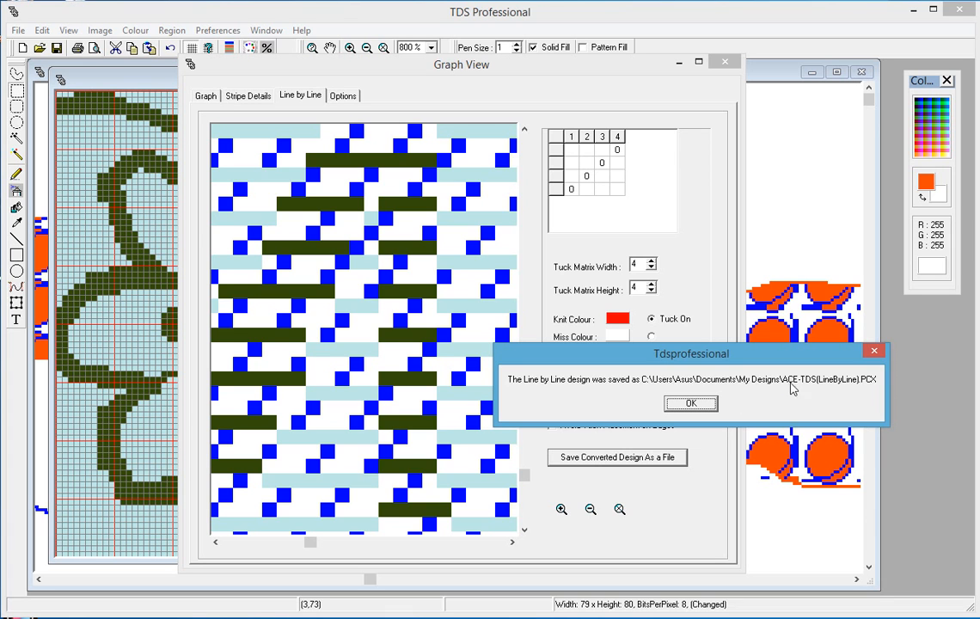
pyautogui.click(691, 402)
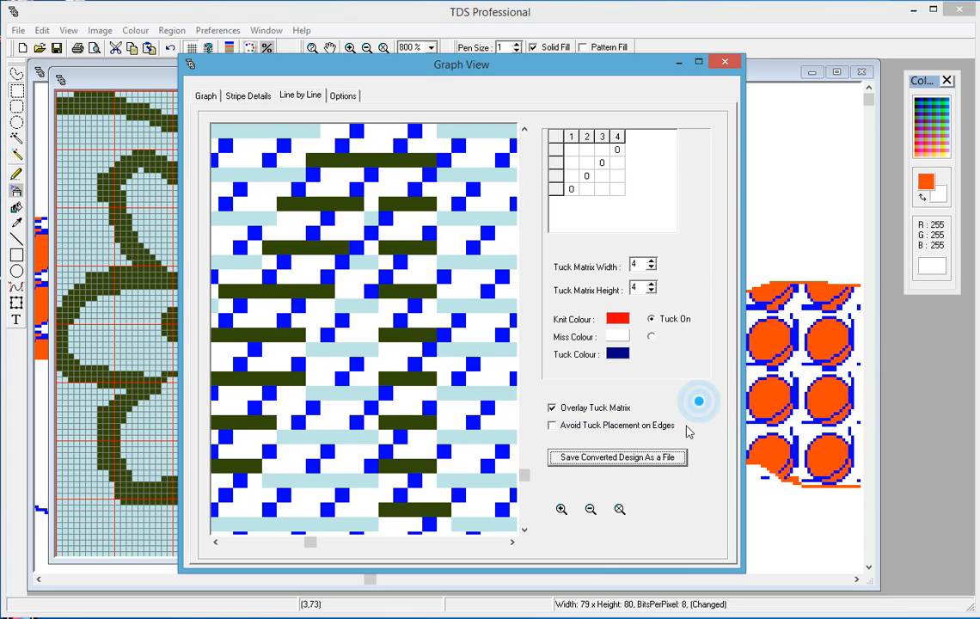
pyautogui.click(728, 65)
pyautogui.click(617, 367)
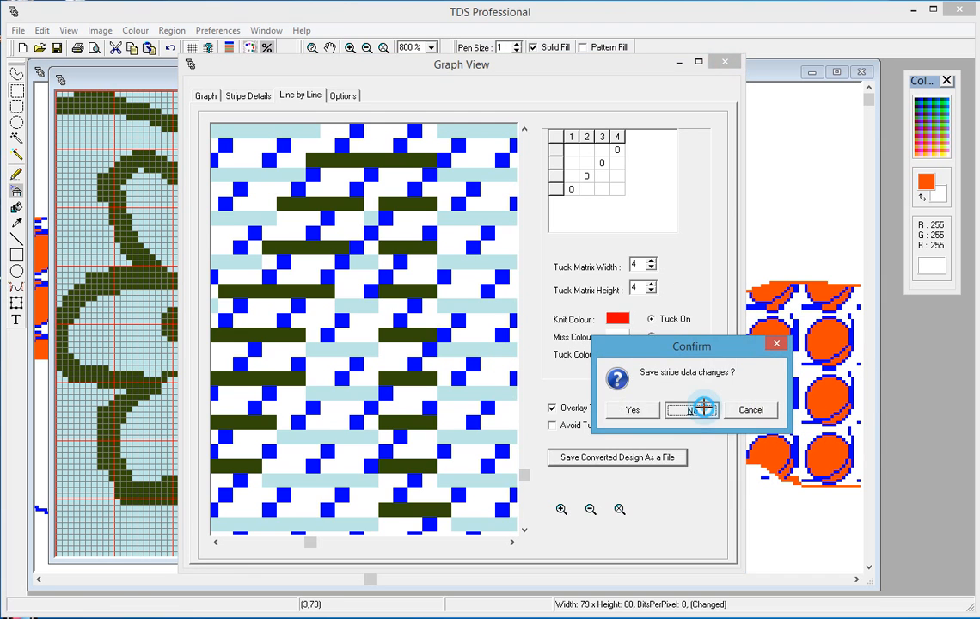
# Open the saved design ACE-TDS(LineByLine) from the My Designs folder
pyautogui.click(40, 47)
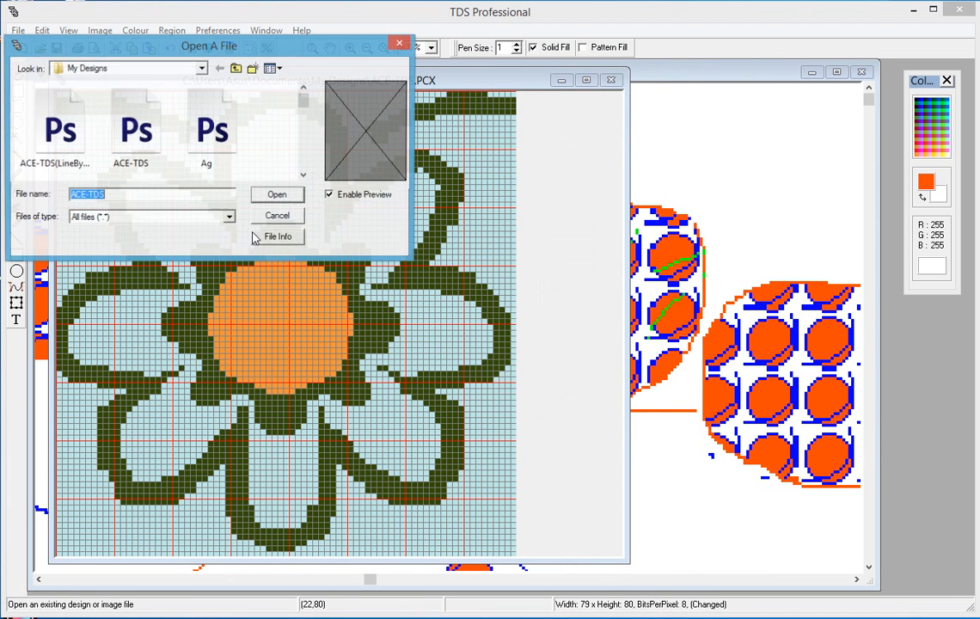
pyautogui.click(47, 133)
pyautogui.click(274, 196)
# Enlarge and reposition the window of the line-by-line design and show the grid over its stitches
pyautogui.moveTo(313, 396); pyautogui.dragTo(591, 568)
pyautogui.moveTo(341, 207); pyautogui.dragTo(290, 145)
pyautogui.scroll(6, 290, 142)
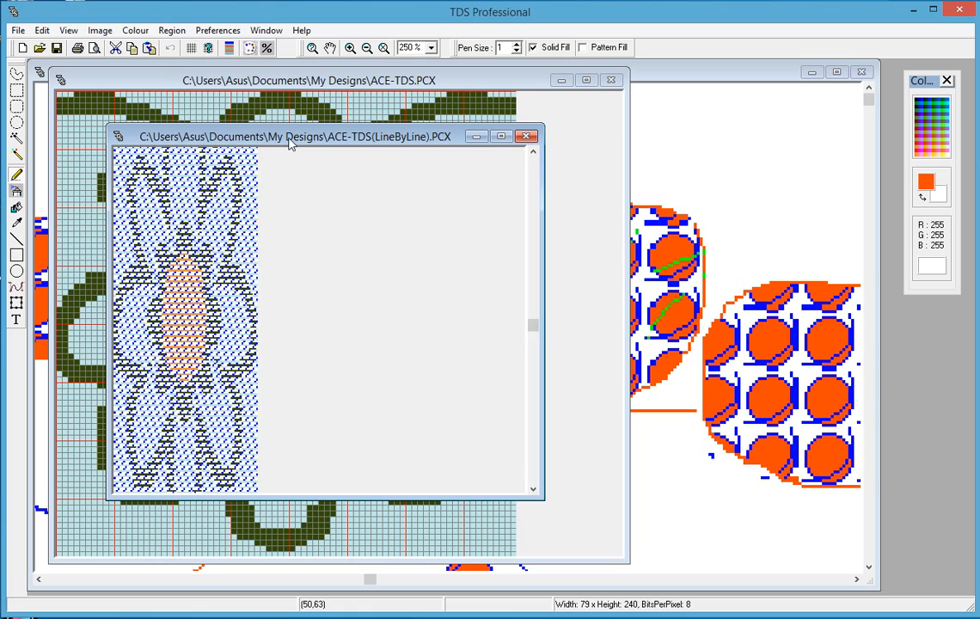
pyautogui.moveTo(537, 497); pyautogui.dragTo(604, 592)
pyautogui.scroll(9, 485, 269)
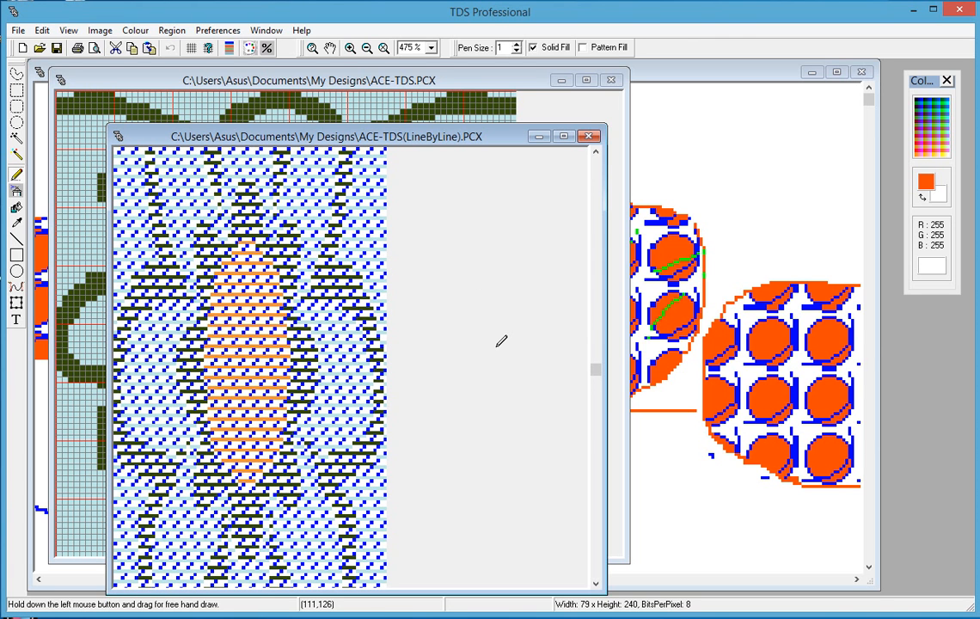
pyautogui.scroll(2, 501, 341)
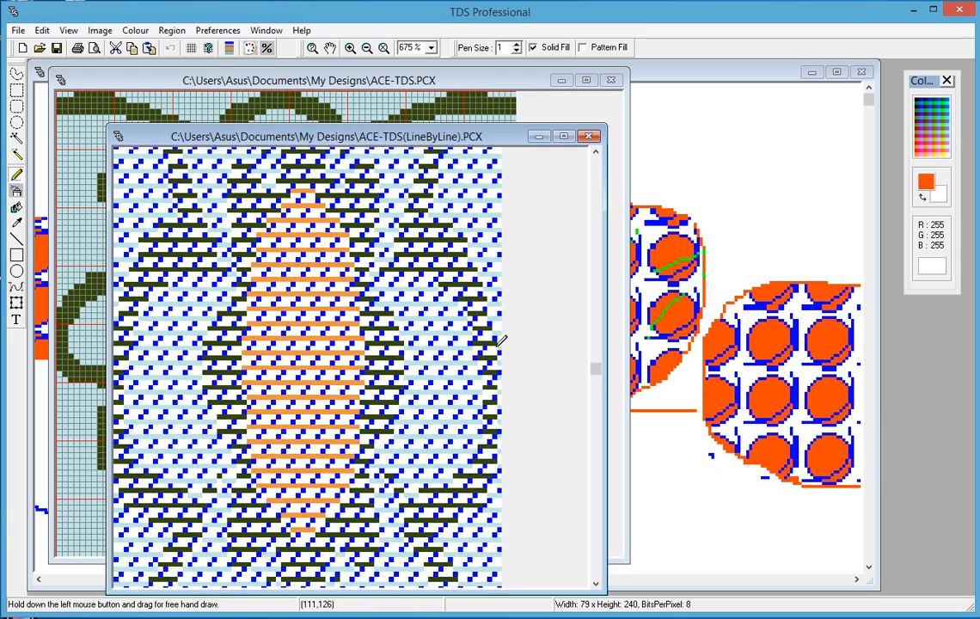
pyautogui.click(191, 47)
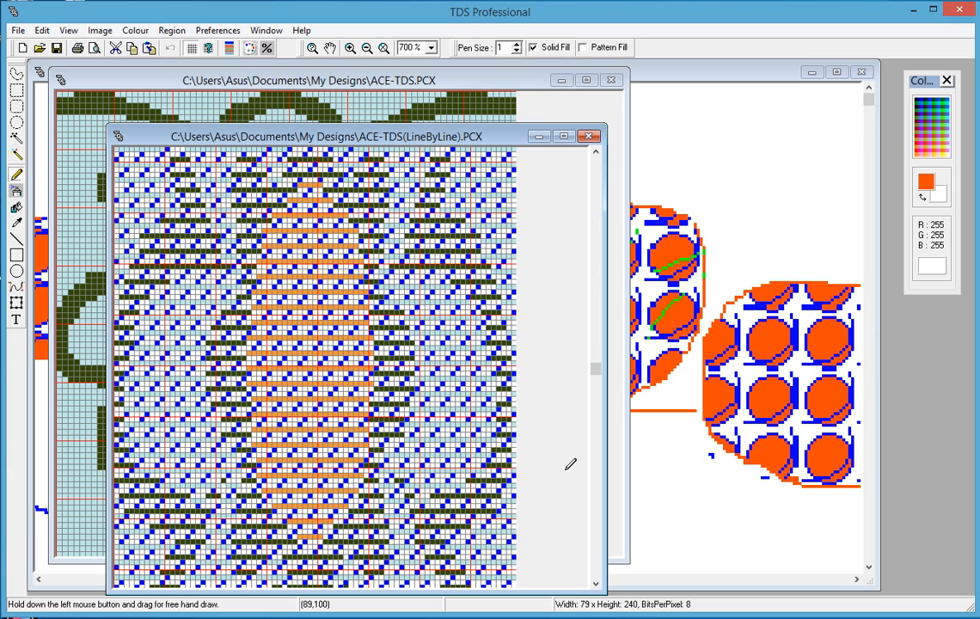